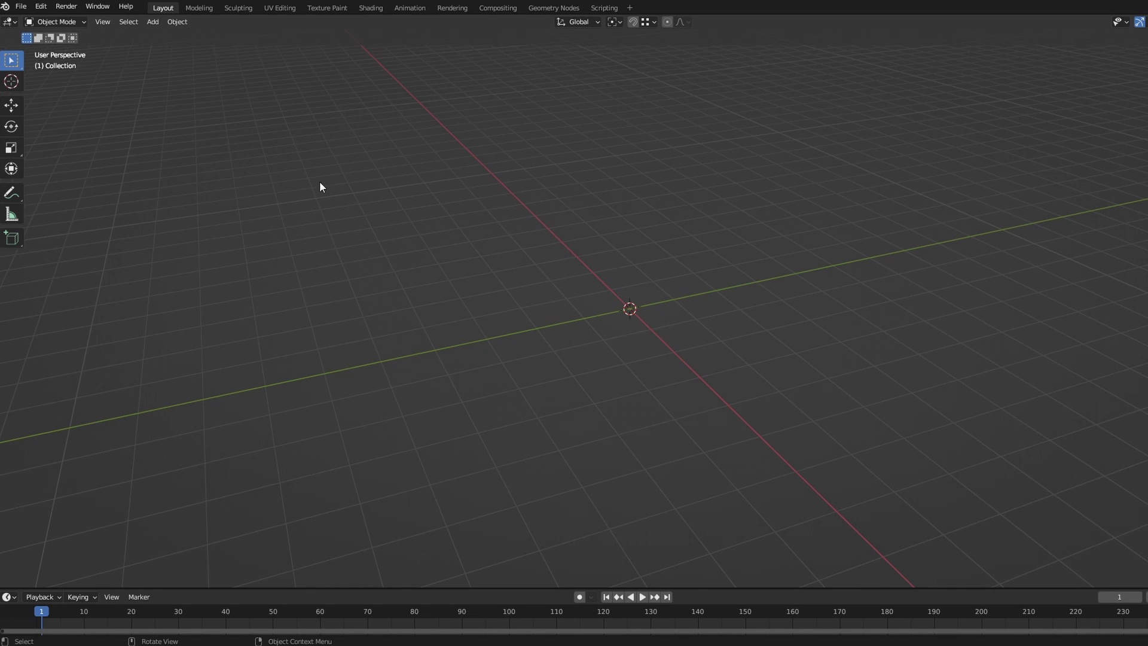
Link the Gipsy_Danger collection from GipsyDangerRigged.blend and frame the robot from the front.
left_click(20, 6)
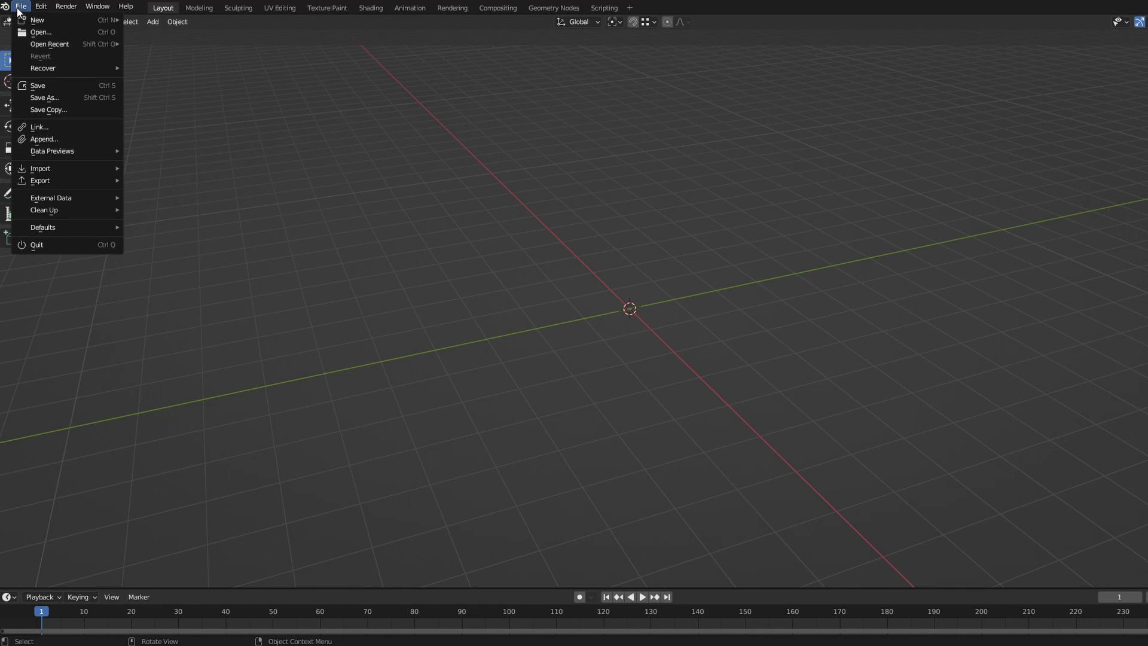
left_click(53, 127)
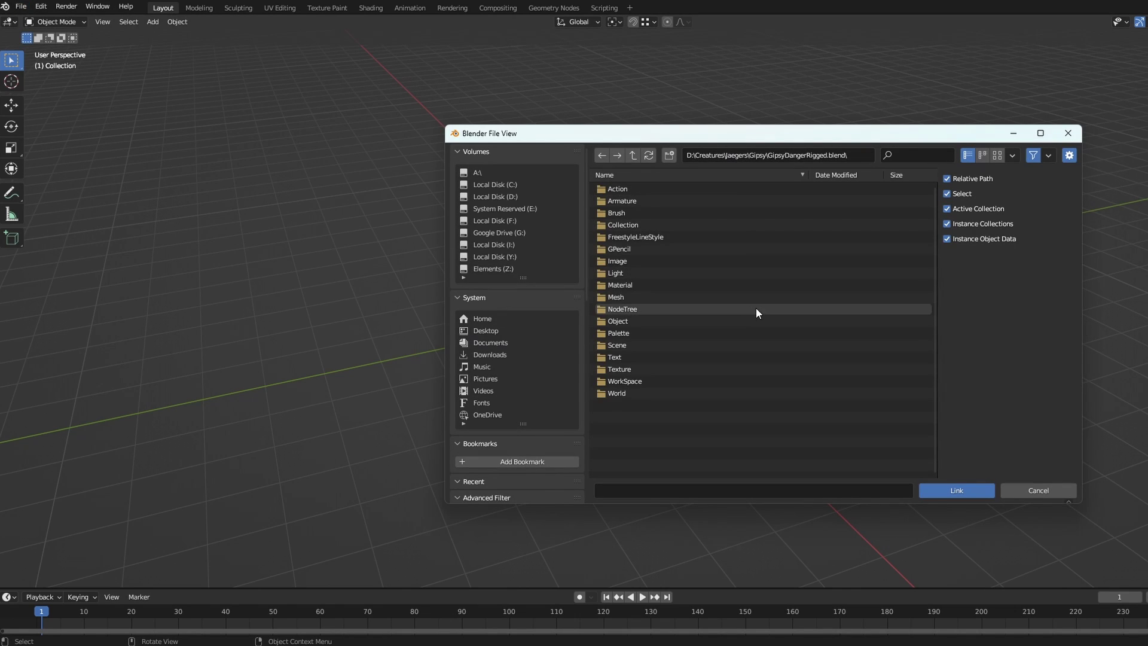
double_click(664, 226)
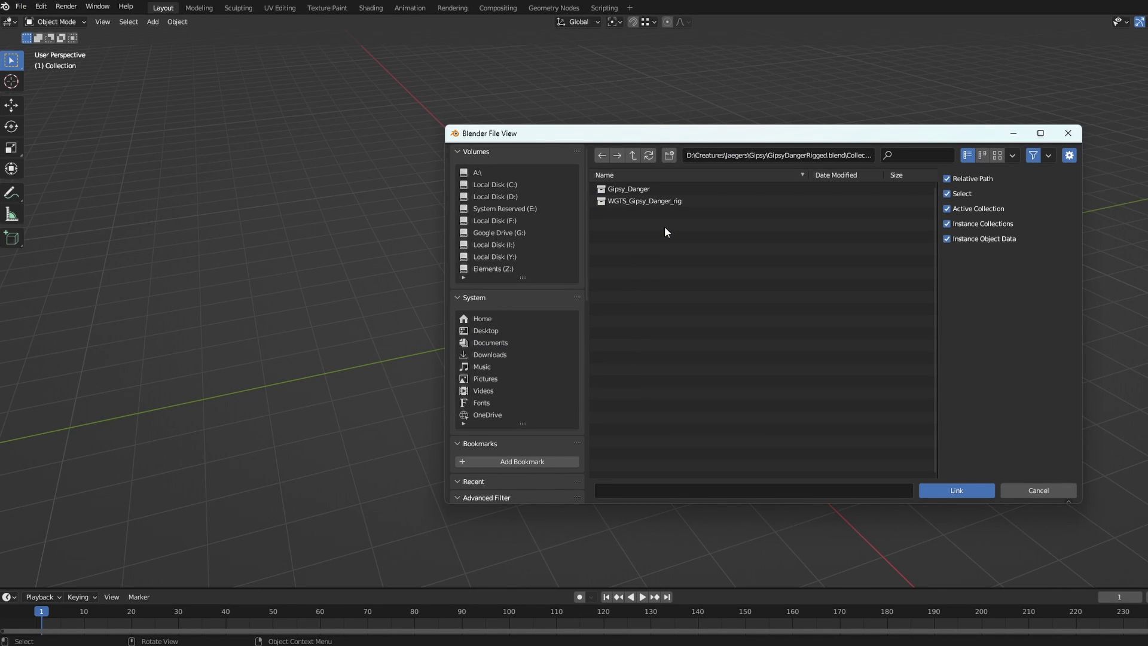
left_click(639, 189)
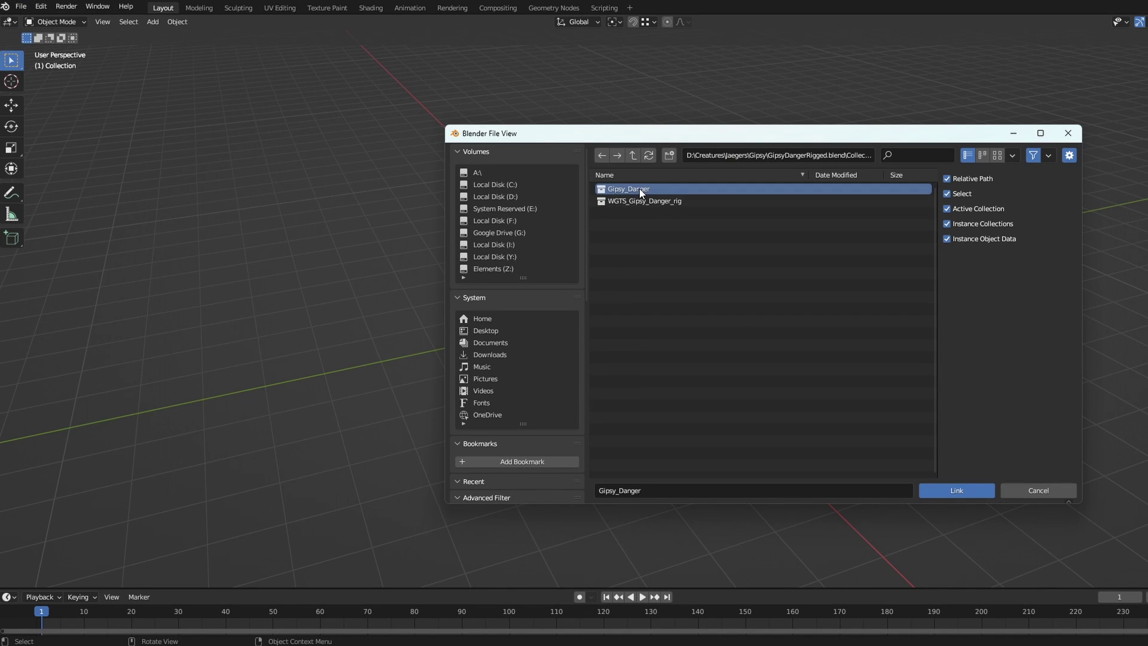
left_click(938, 486)
key("Home")
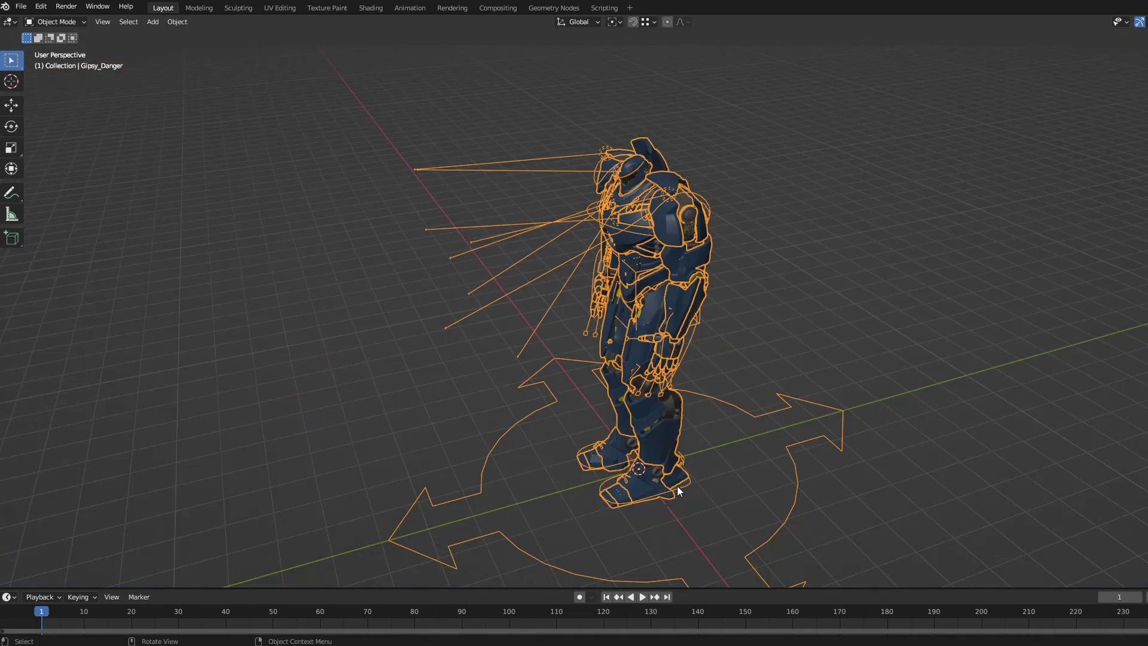
middle_click_drag(677, 485, 37, 461)
Make a library override of the linked robot and select the rig's root control.
left_click(175, 23)
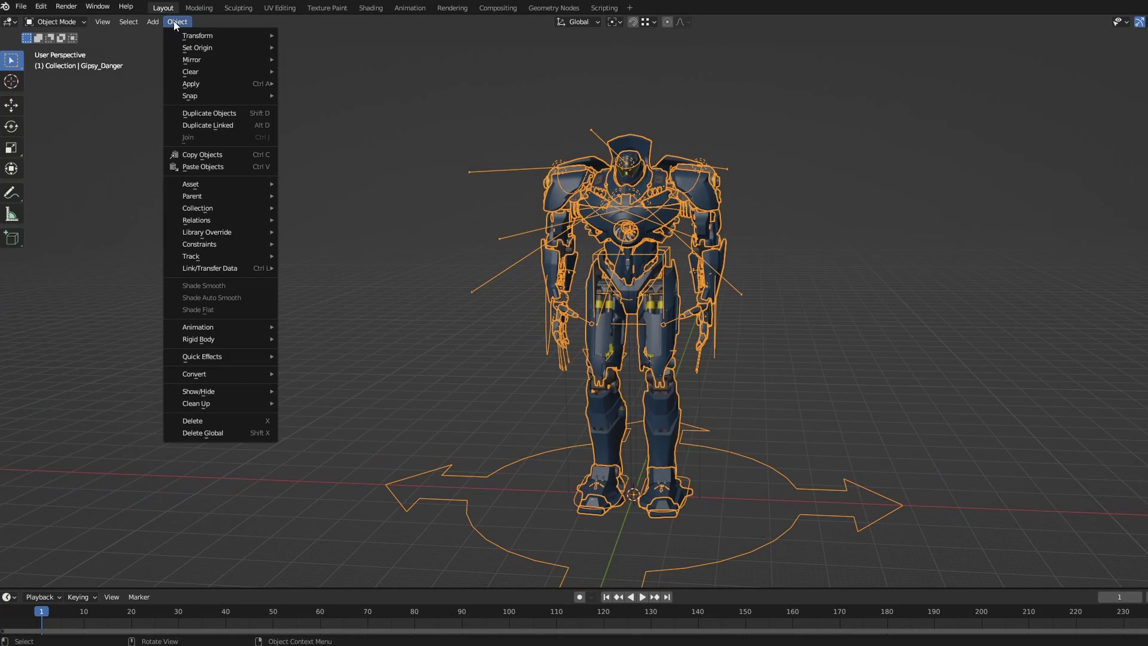
mouse_move(226, 221)
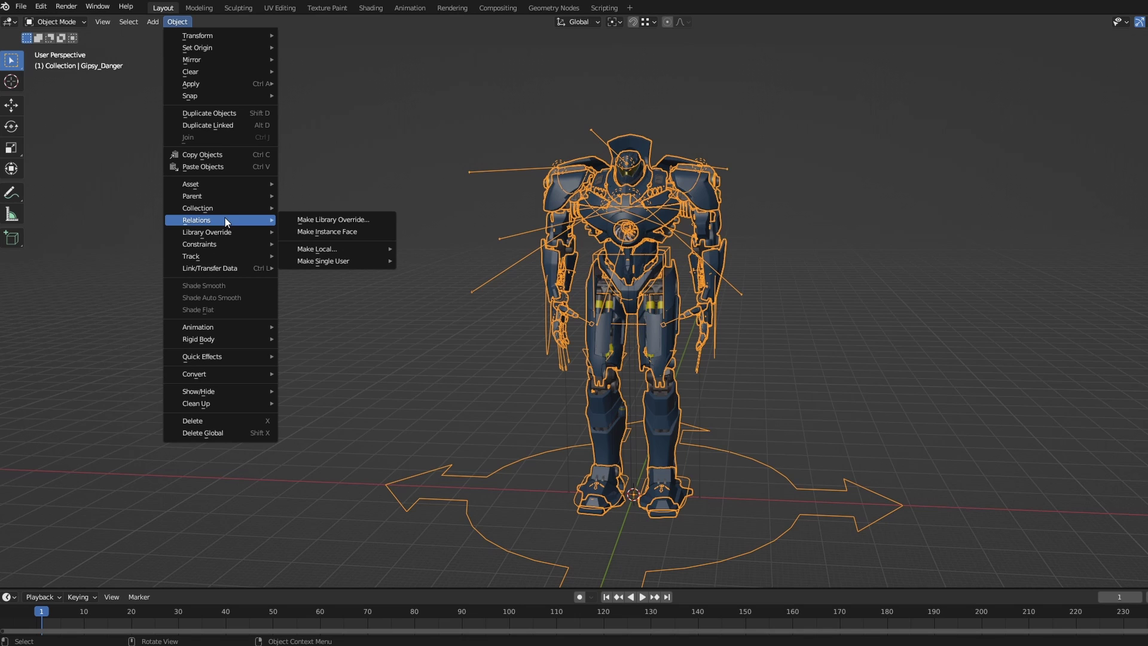
left_click(309, 220)
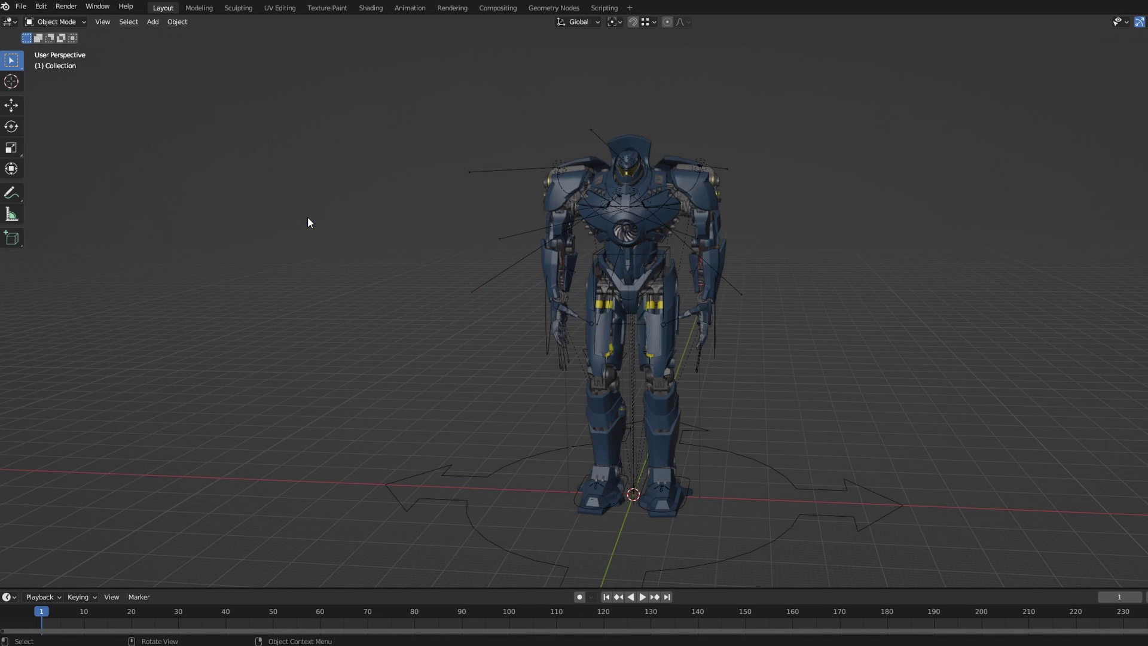
left_click(496, 472)
middle_click_drag(496, 473, 418, 430)
Load Gipsy_Danger_rig_ui.py in the Text Editor, return to the 3D Viewport, and enter Pose Mode.
left_click(10, 22)
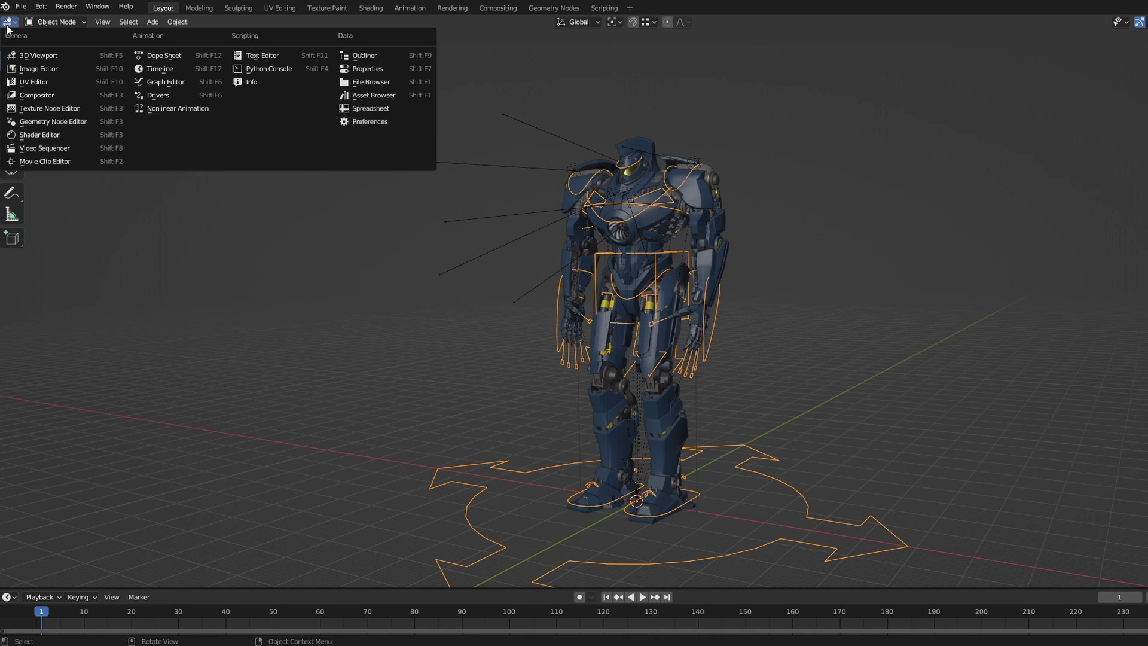
left_click(267, 56)
left_click(584, 23)
left_click(688, 39)
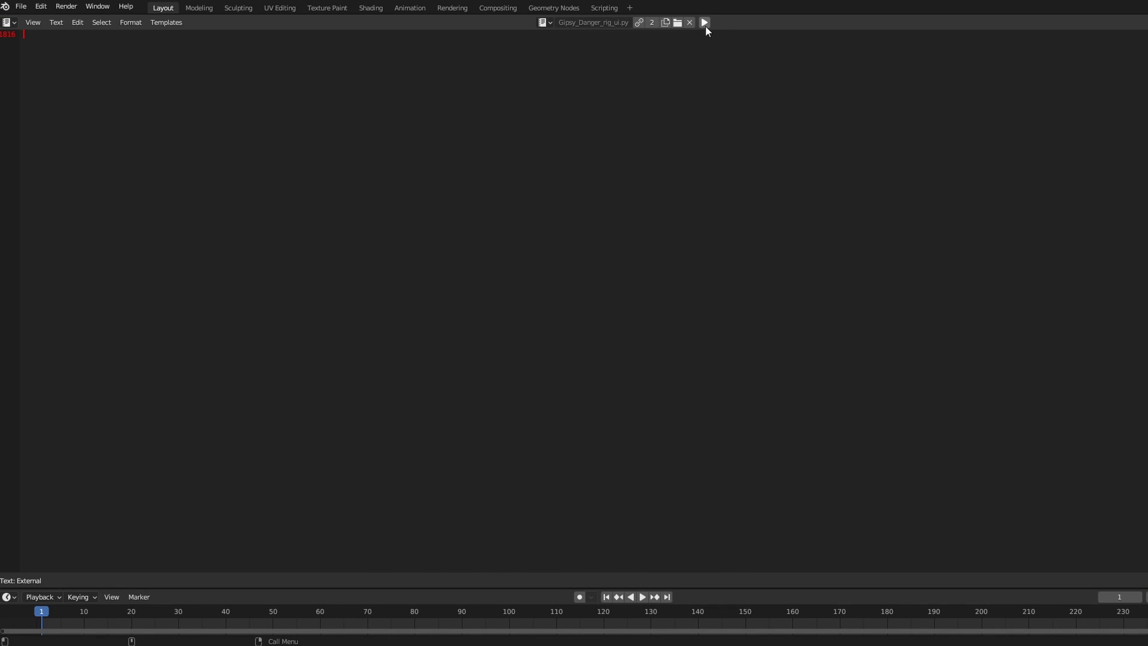
left_click(9, 22)
left_click(33, 53)
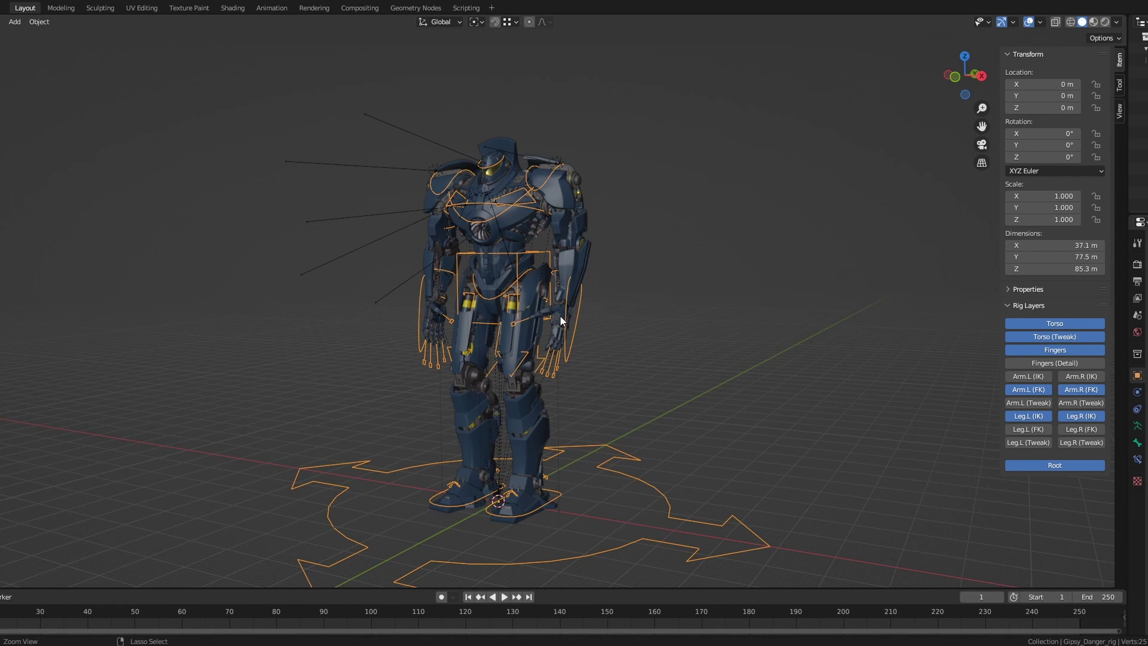
key("ctrl+Tab")
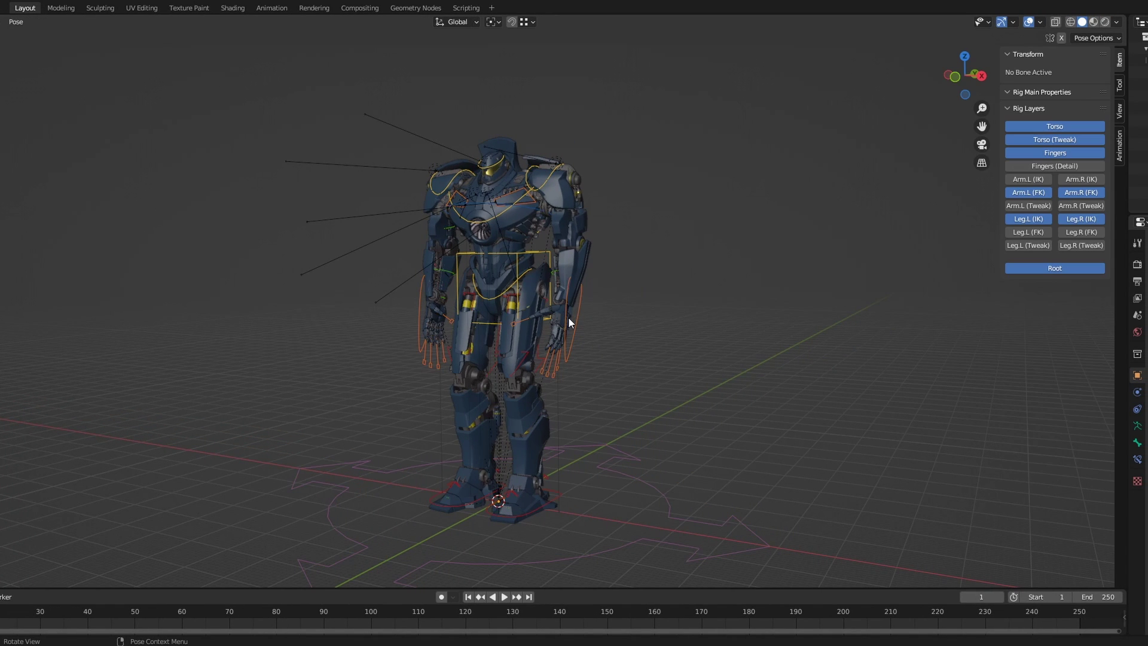
Zoom in and move the right forearm blade control outward along Y.
mouse_move(568, 308)
middle_mouse_down()
mouse_move(586, 293)
mouse_move(554, 290)
mouse_move(624, 315)
mouse_move(589, 314)
middle_mouse_up()
scroll(626, 308, "up", 4)
scroll(640, 306, "up", 2)
scroll(592, 314, "up", 2)
left_click(589, 309)
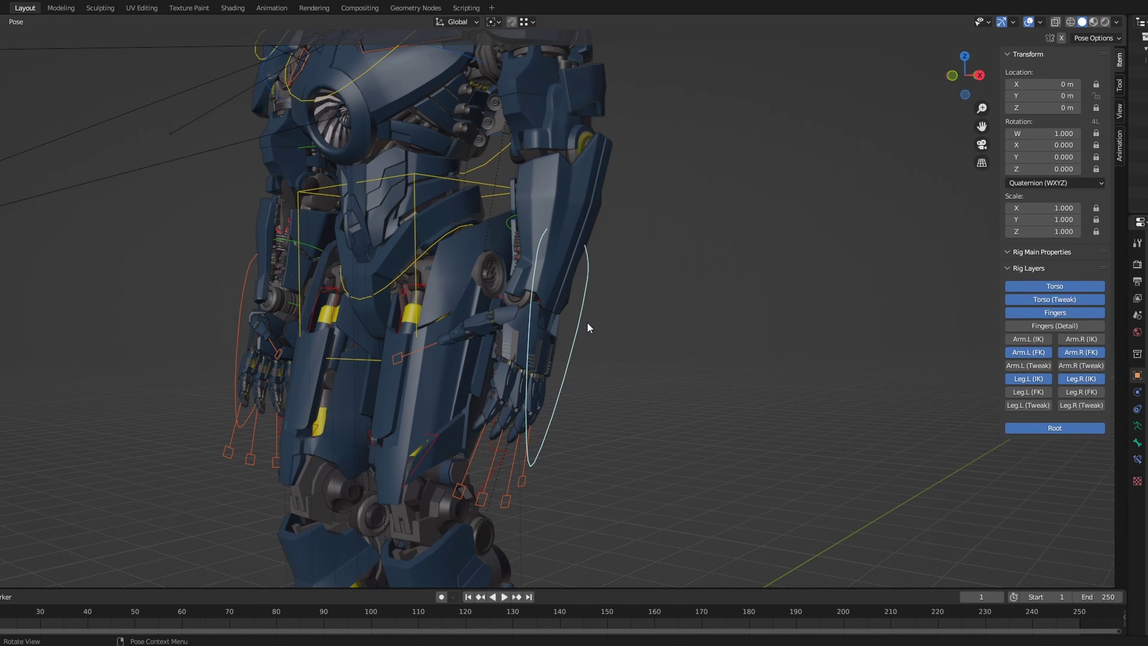
key("g")
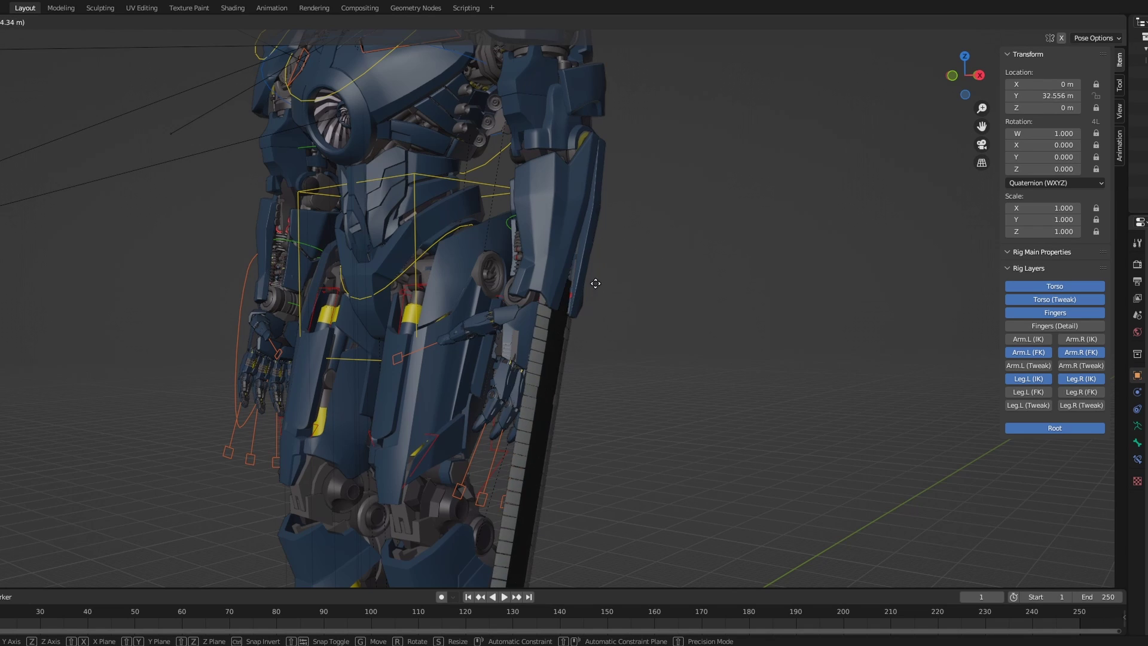
left_click(632, 179)
middle_click_drag(633, 179, 651, 249)
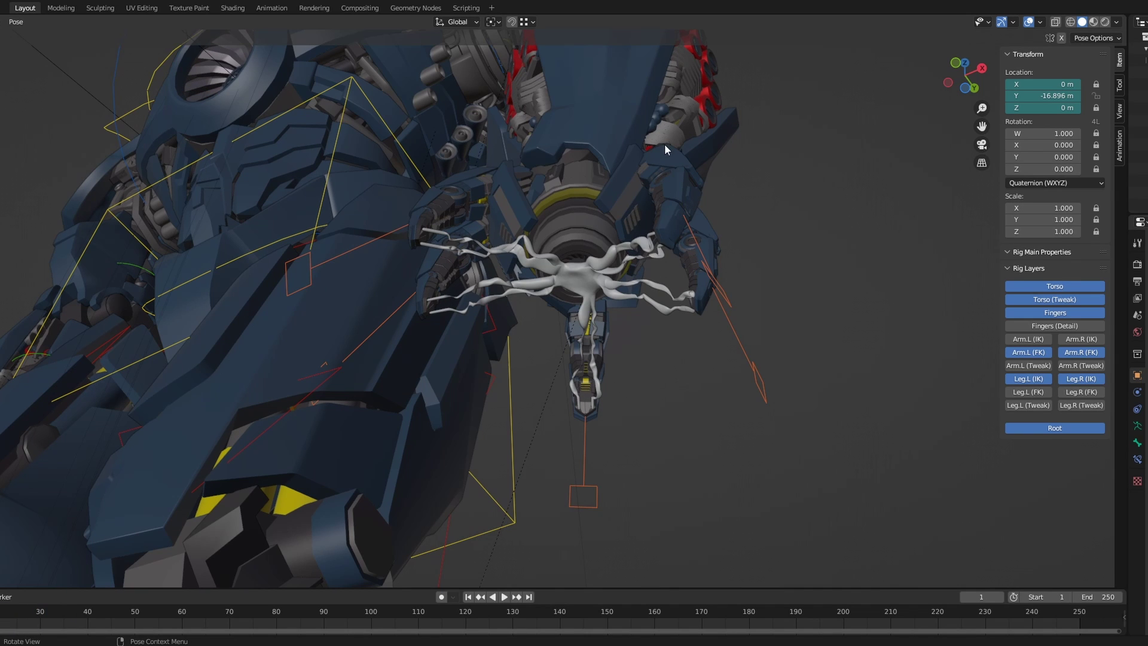
Switch to Material Preview shading and slide the blade control out to full extension.
key("z")
left_click(655, 289)
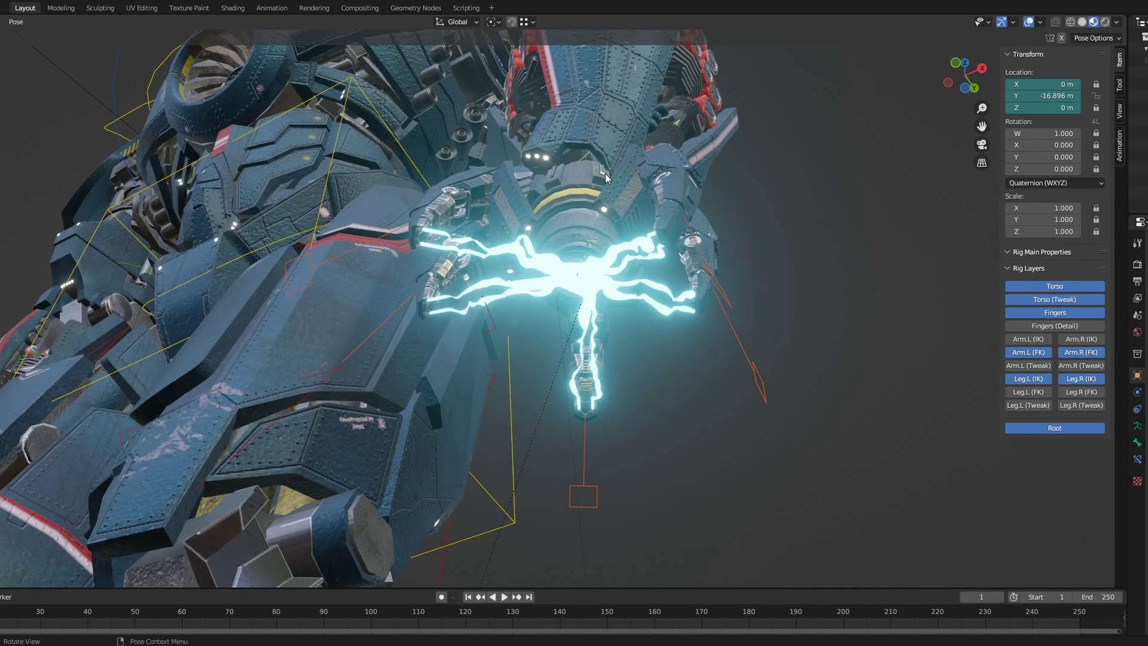
mouse_move(606, 173)
middle_mouse_down()
mouse_move(572, 186)
mouse_move(593, 196)
mouse_move(602, 245)
mouse_move(521, 263)
mouse_move(538, 243)
mouse_move(519, 223)
mouse_move(533, 216)
mouse_move(560, 256)
mouse_move(589, 225)
mouse_move(575, 203)
mouse_move(622, 253)
mouse_move(756, 293)
mouse_move(832, 278)
mouse_move(1076, 272)
mouse_move(992, 233)
middle_mouse_up()
key("g")
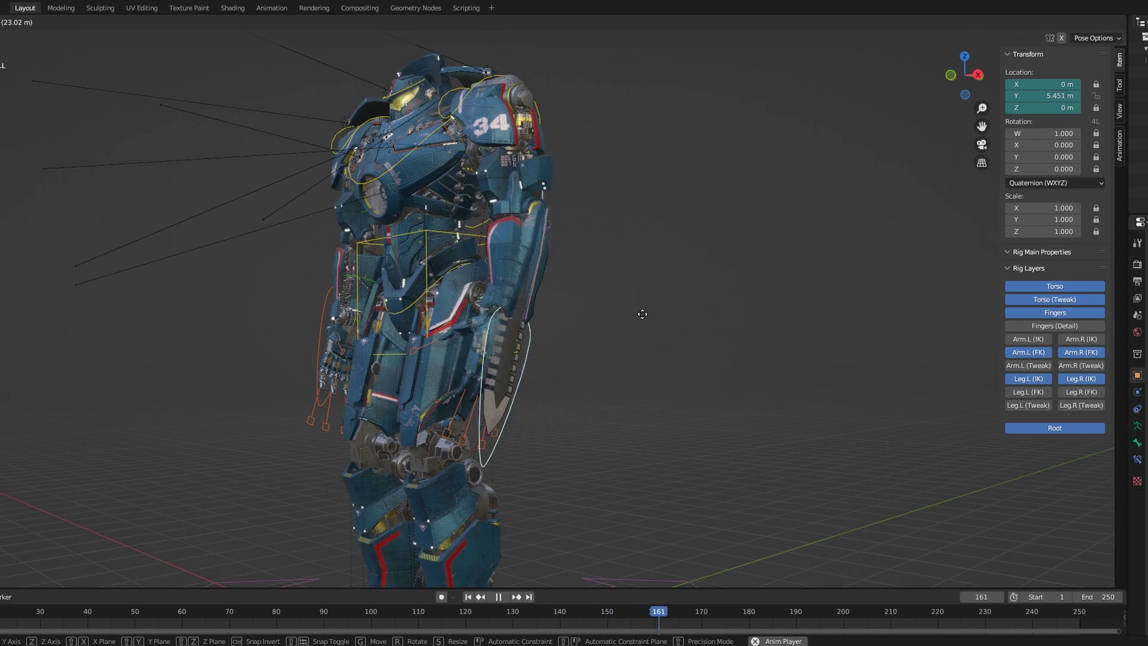
left_click(567, 415)
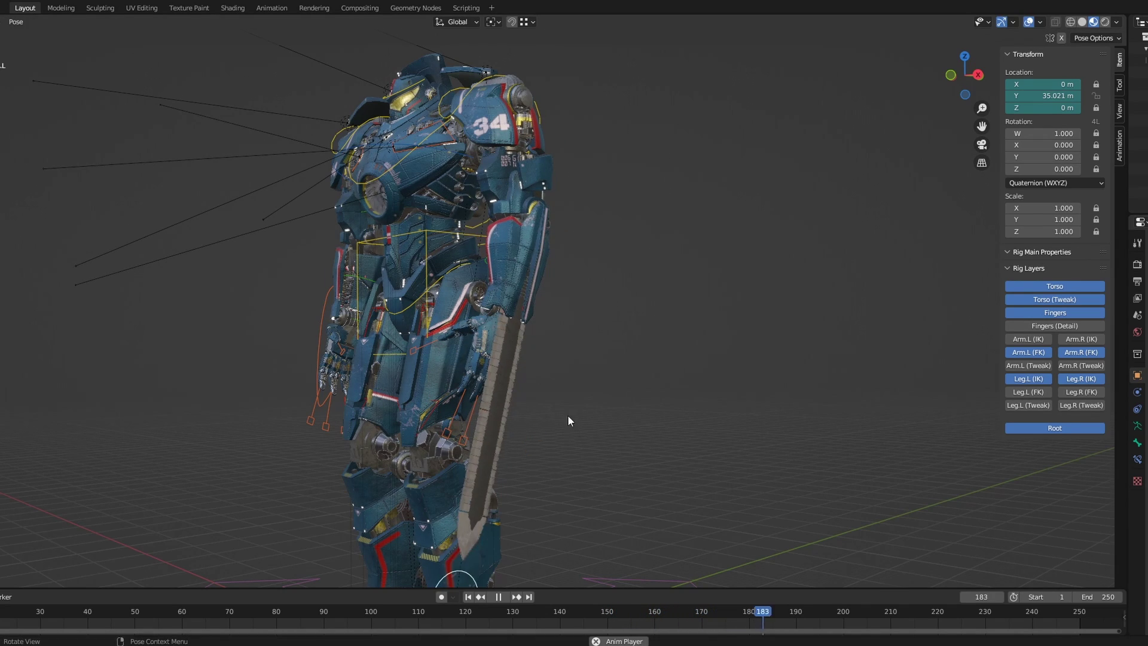
middle_click_drag(568, 415, 674, 399)
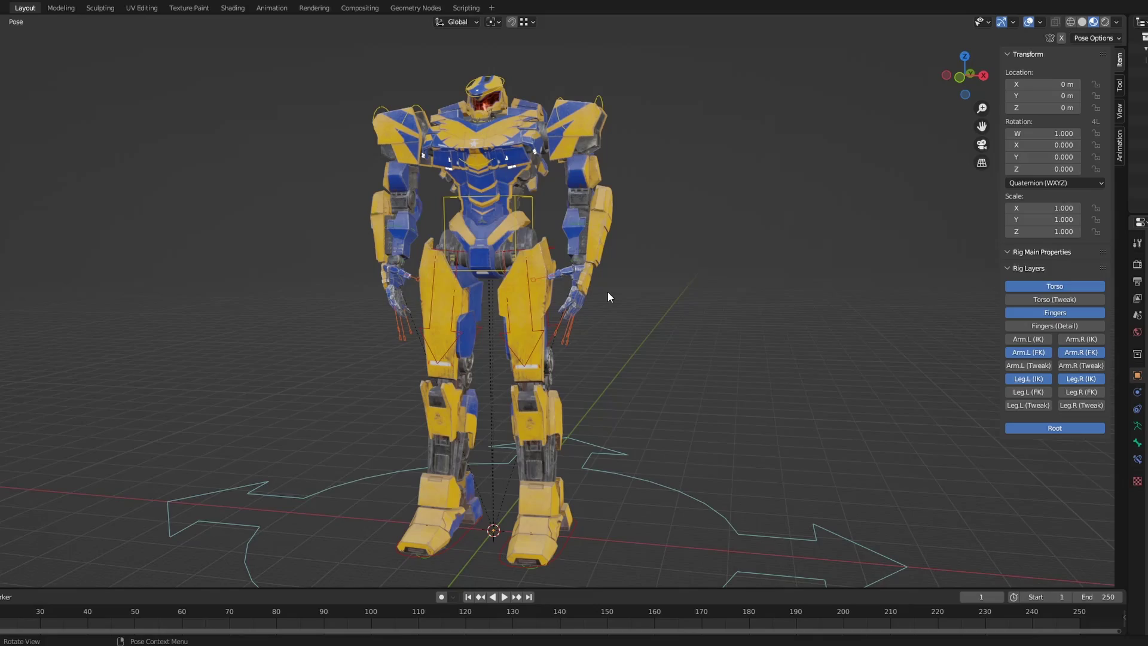
Select the right forearm control bone to show IK-FK (hand.R) and Replacement Arm properties.
mouse_move(608, 291)
middle_mouse_down()
mouse_move(652, 286)
mouse_move(638, 301)
mouse_move(597, 299)
middle_mouse_up()
scroll(399, 128, "up", 6)
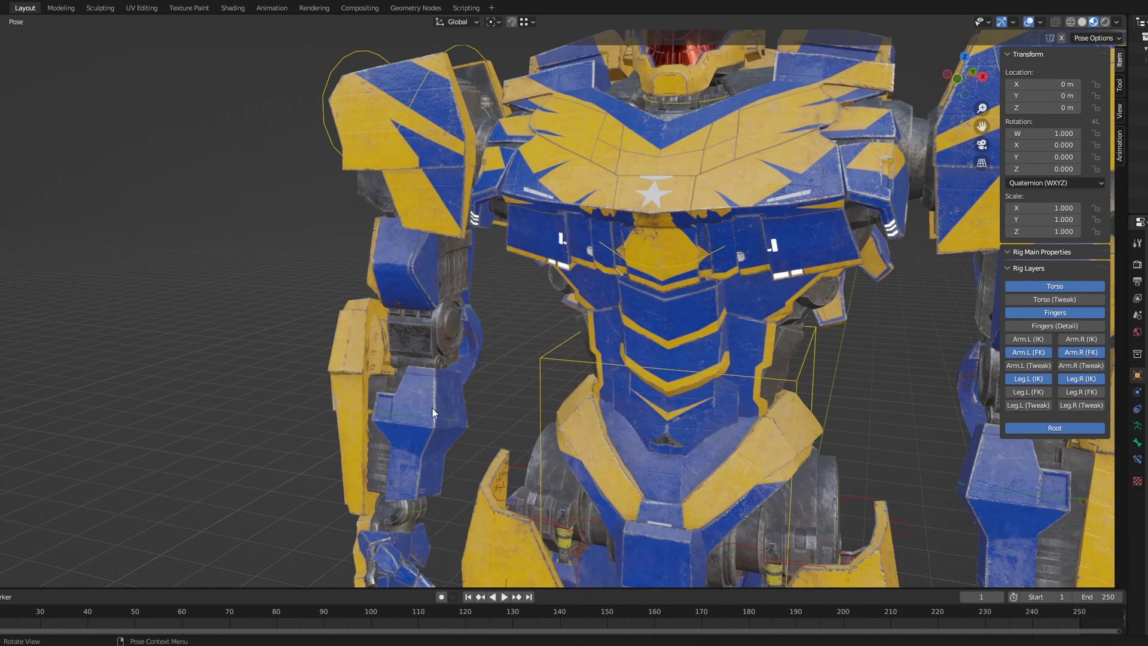
left_click(411, 412)
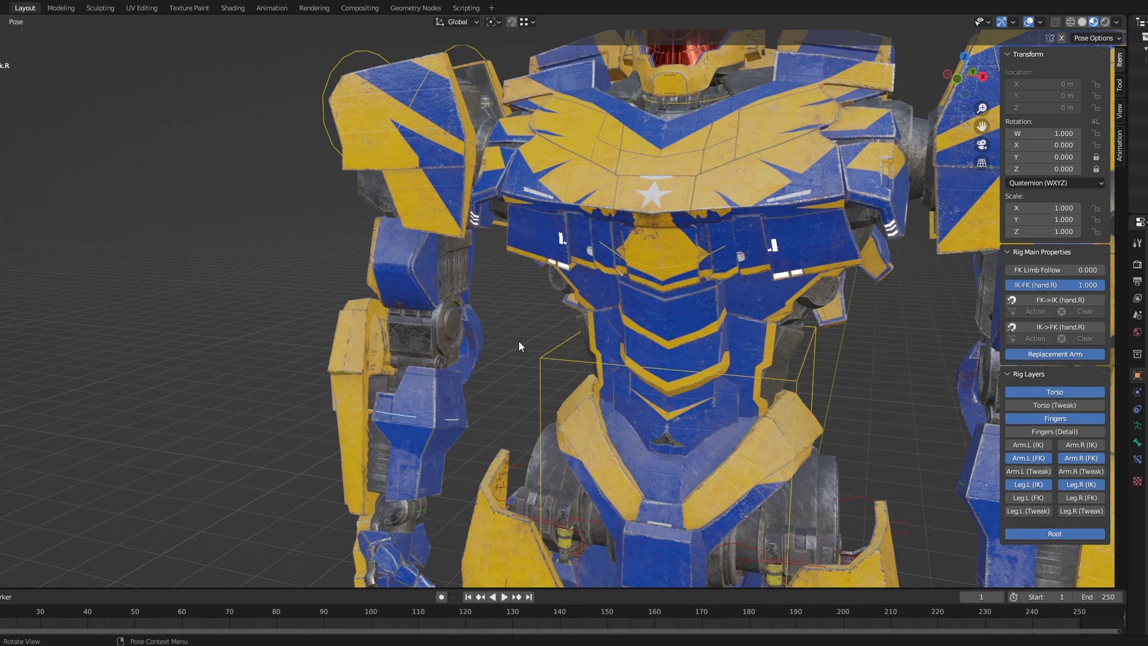
Select the spear tip control bone and stretch the chain-spear far out from the arm.
scroll(519, 346, "down", 5)
middle_click_drag(519, 342, 582, 318)
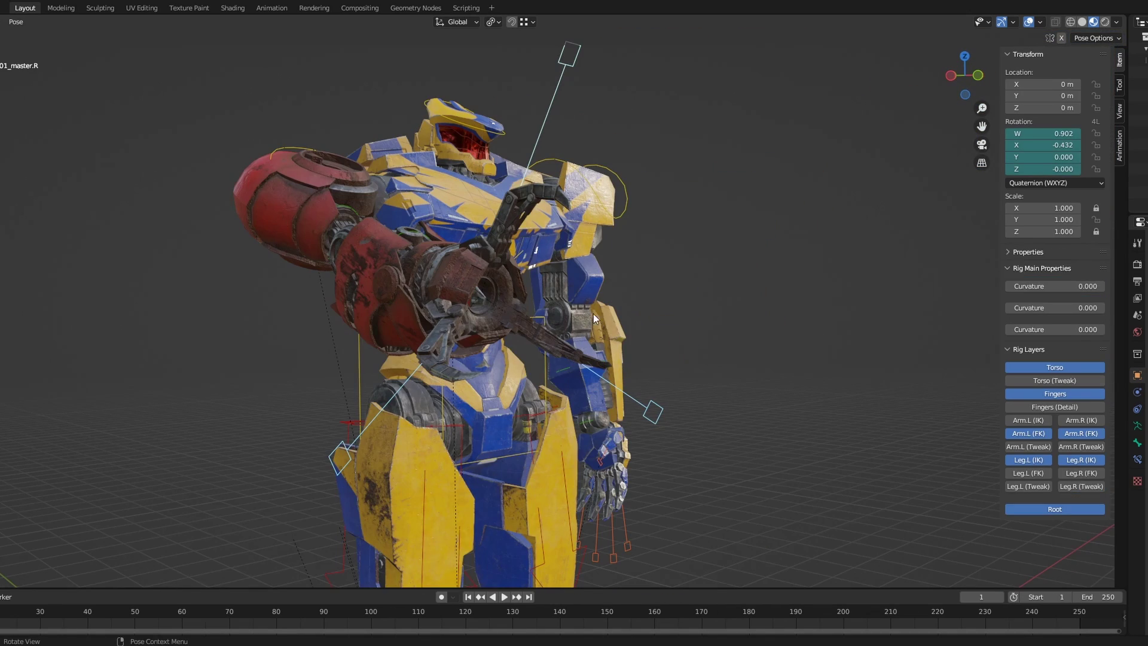
left_click(470, 295)
middle_click_drag(470, 296, 579, 311)
key("g")
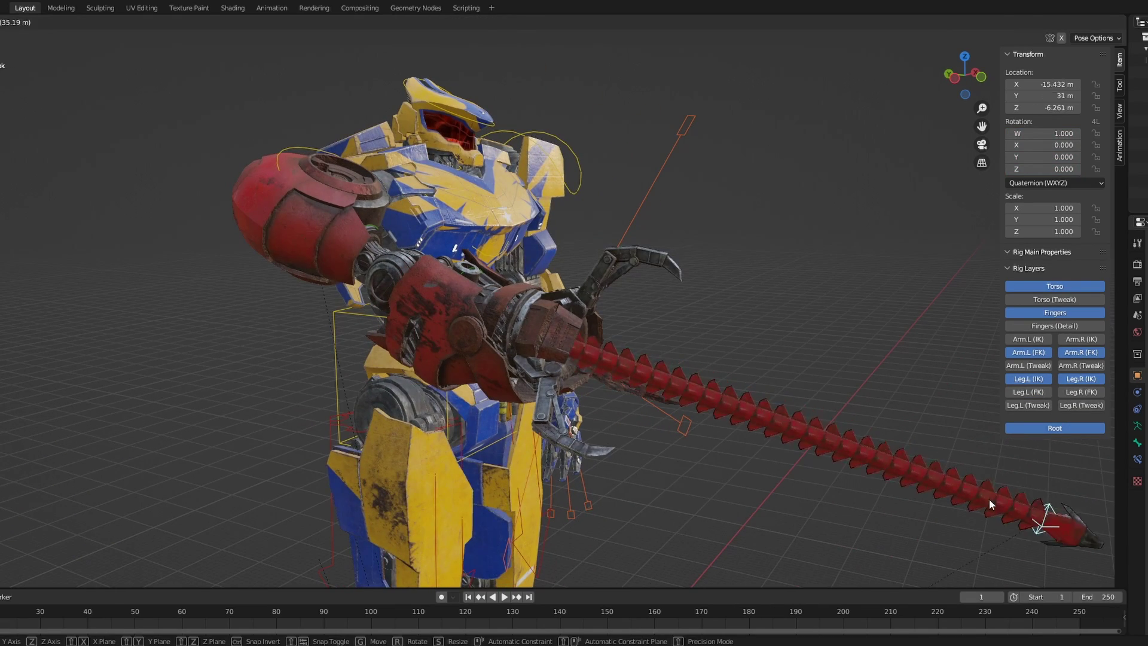
scroll(612, 344, "down", 5)
left_click(768, 451)
middle_click_drag(768, 452, 1041, 377, "shift")
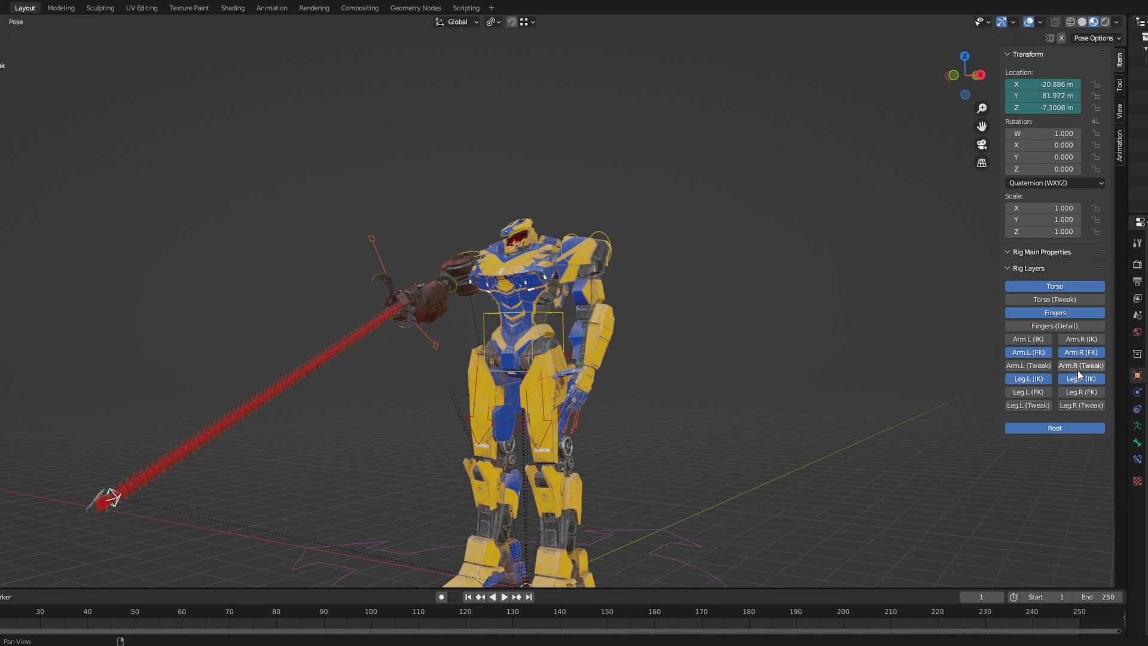
Switch to Wireframe shading and start moving the spear tip to curve the chain.
middle_click_drag(598, 352, 529, 348)
key("z")
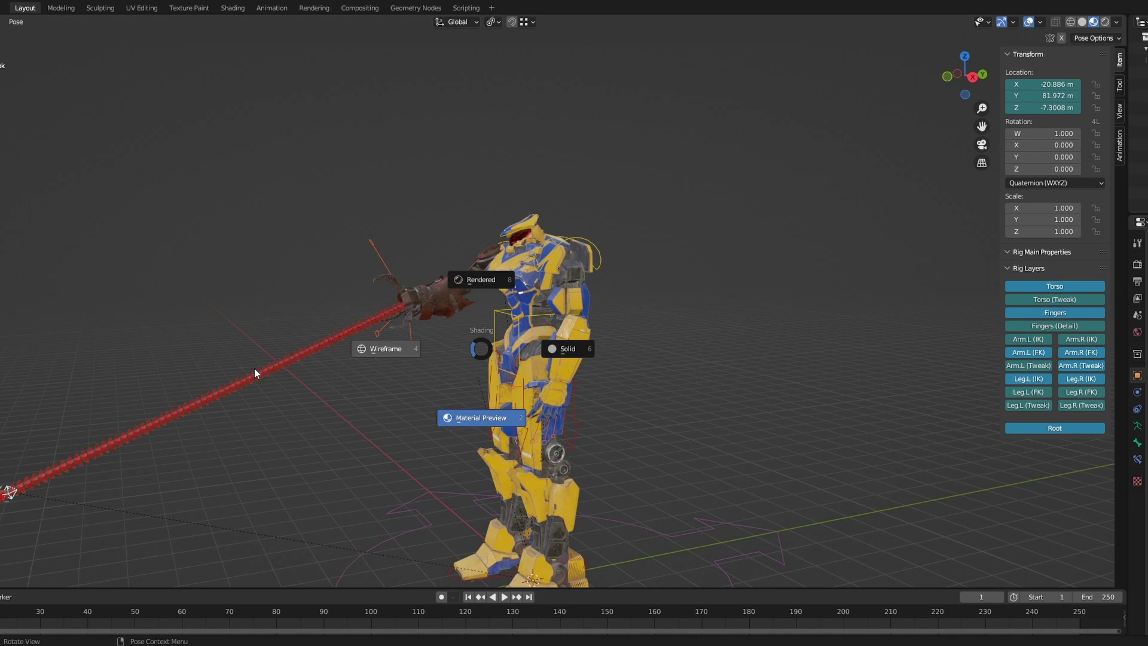
left_click(269, 383)
scroll(245, 393, "up", 3)
middle_click_drag(245, 392, 432, 290, "shift")
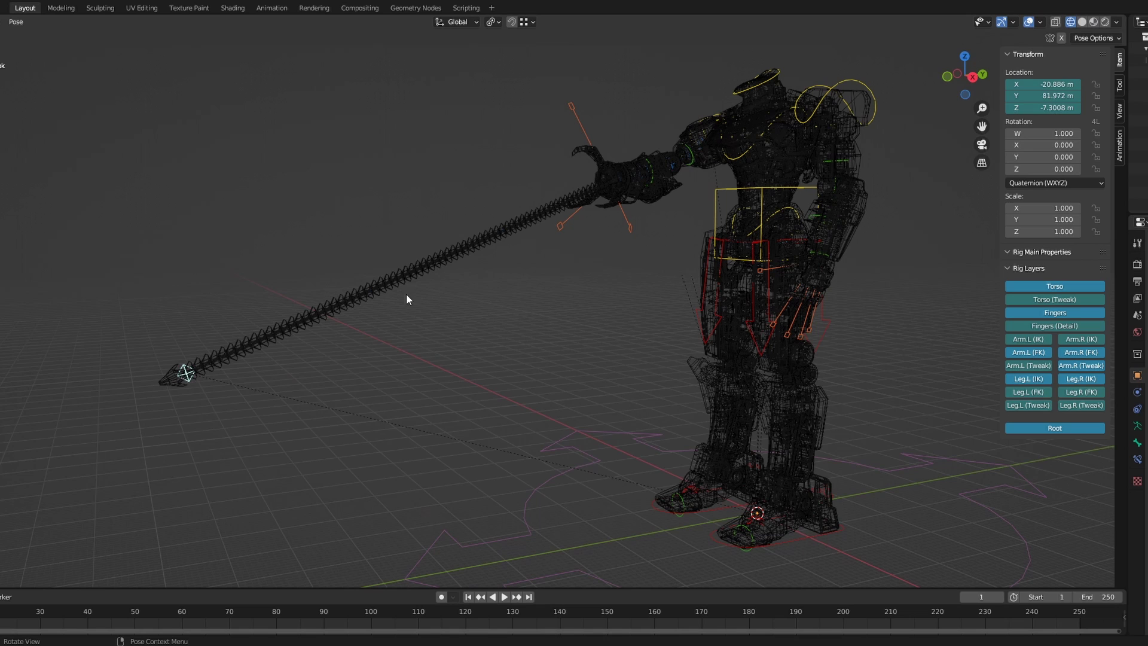
key("g")
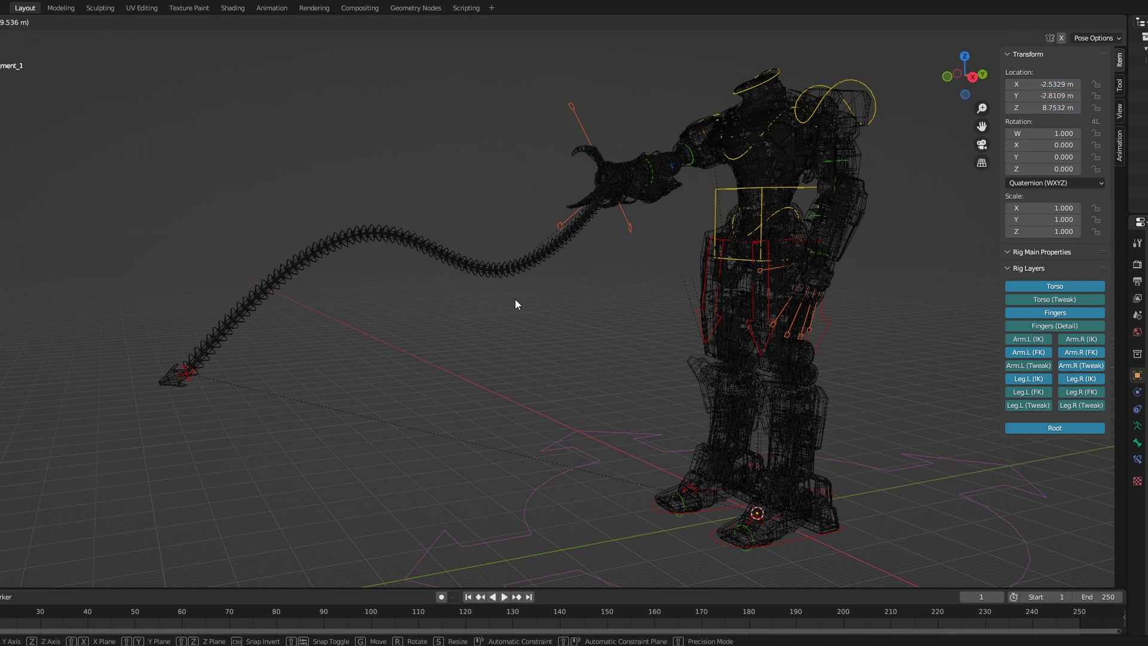